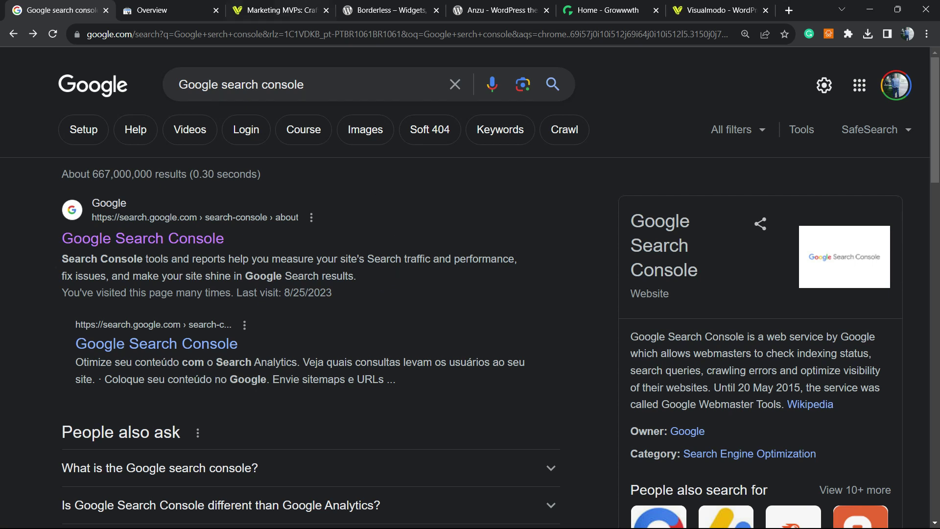
# Step: Go from the Marketing MVPs post back to the visualmodo.com/blog/ listing
pyautogui.click(301, 9)
pyautogui.click(13, 34)
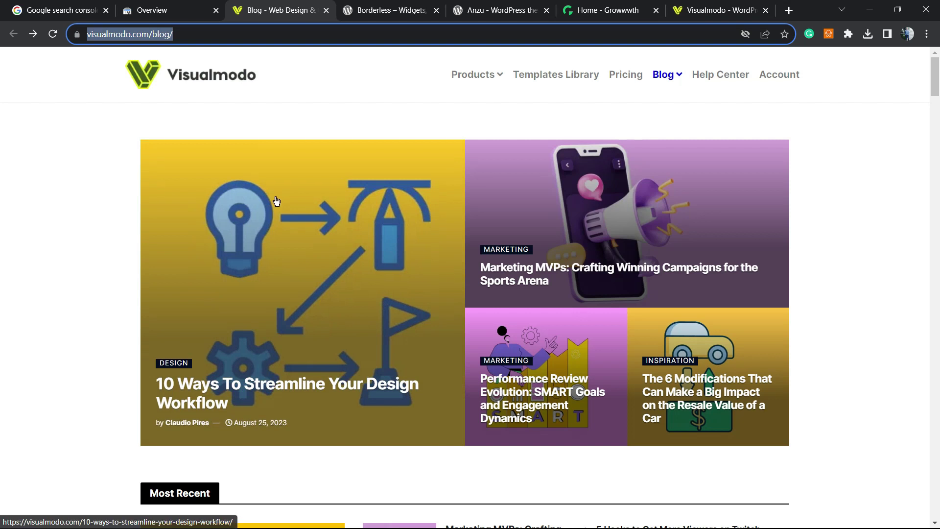
# Step: Open the '10 Ways To Streamline Your Design Workflow' post, copy its URL, and return to the Google results
pyautogui.click(251, 385)
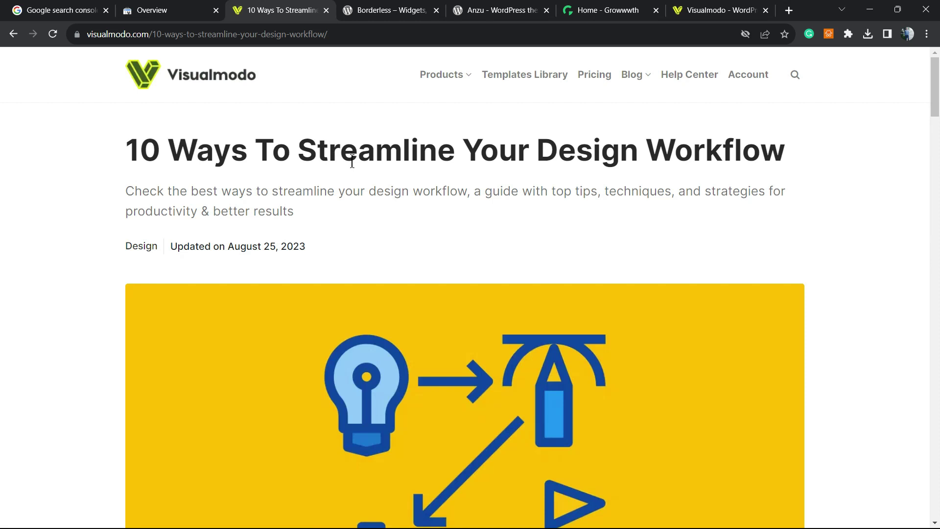
pyautogui.click(321, 28)
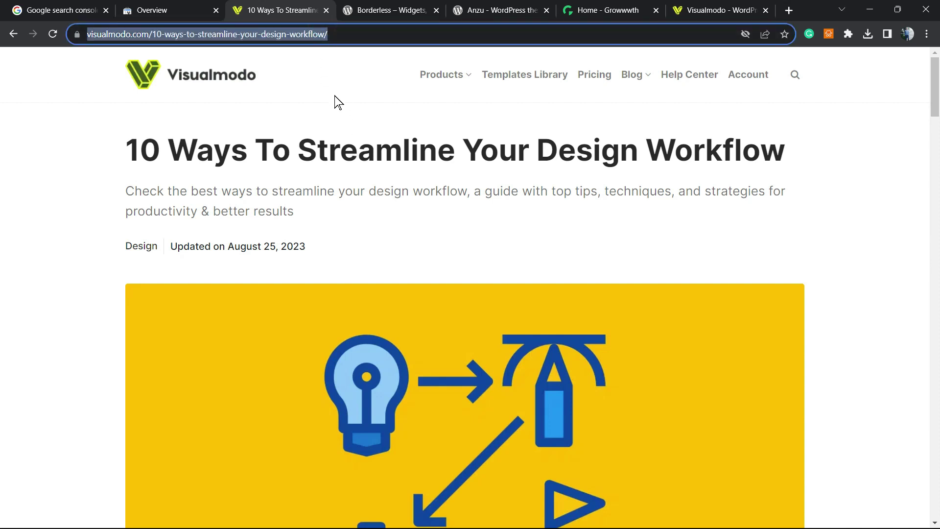
pyautogui.hotkey('ctrl', '1')
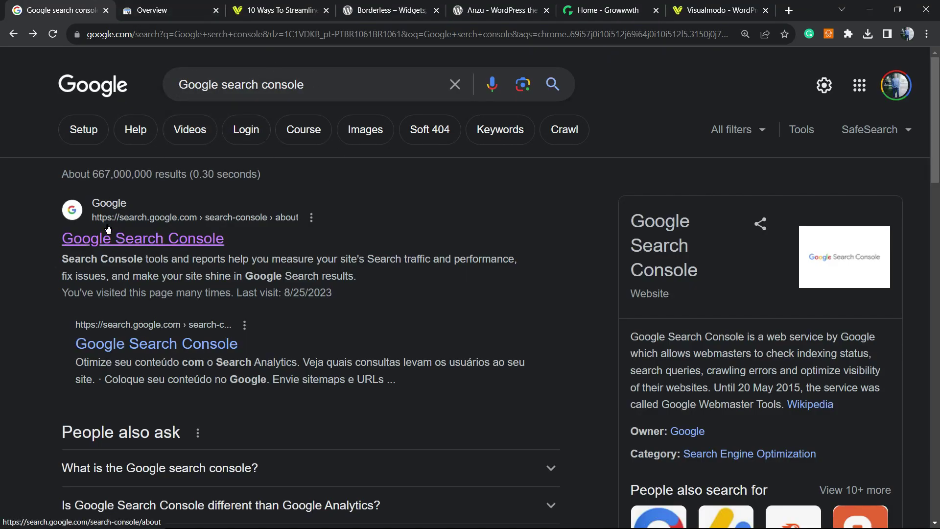
# Step: Open Google Search Console and view the visualmodo.com property Overview
pyautogui.click(166, 237)
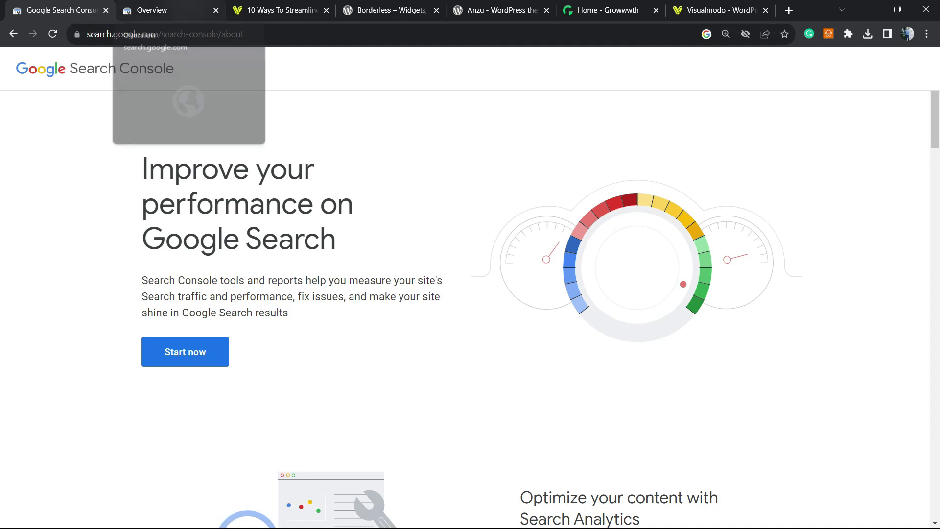
pyautogui.click(157, 11)
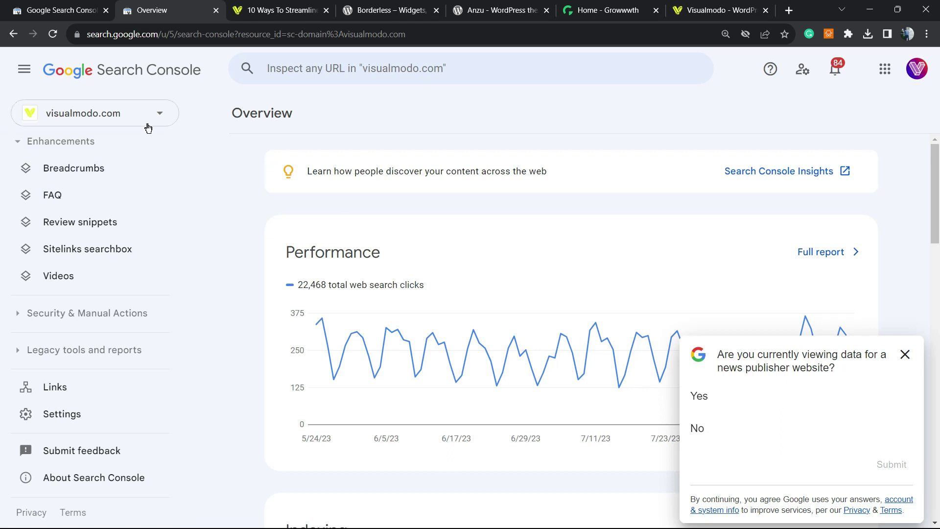
# Step: Run URL inspection on the pasted 10-ways-to-streamline-your-design-workflow post address
pyautogui.scroll(12, 161, 232)
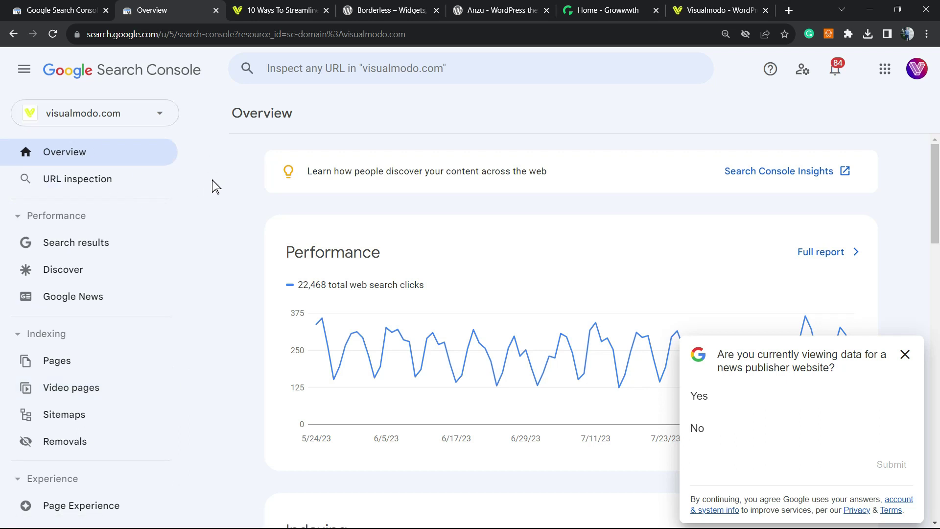
pyautogui.click(79, 182)
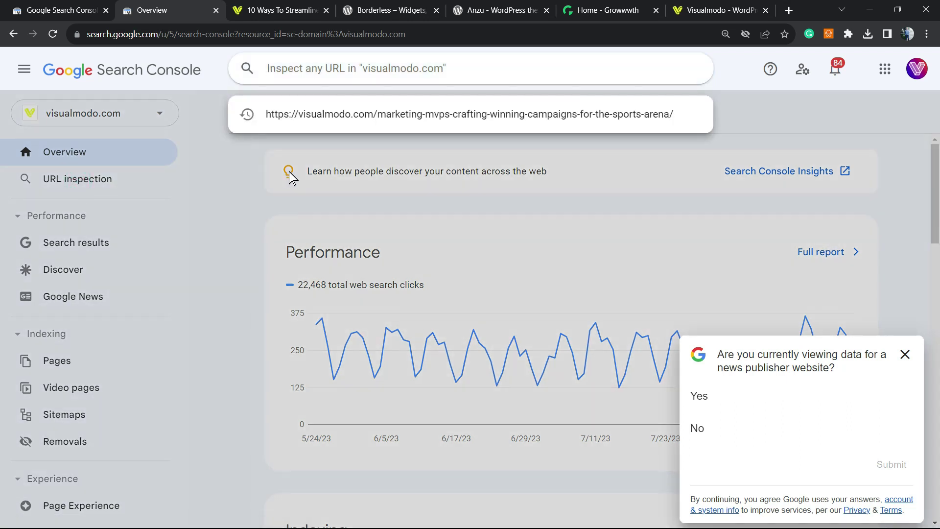
pyautogui.write('https://visualmodo.com/10-ways-to-streamline-your-design-workflow/')
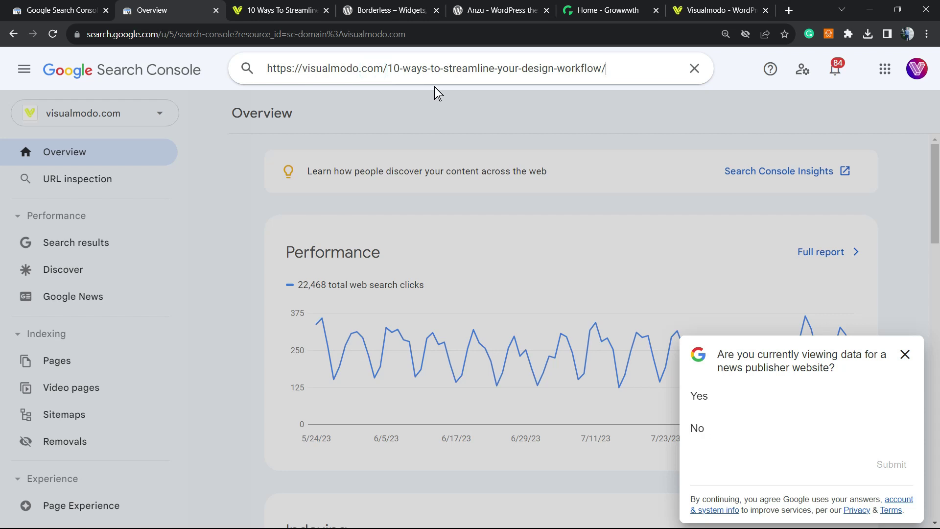
pyautogui.press('Return')
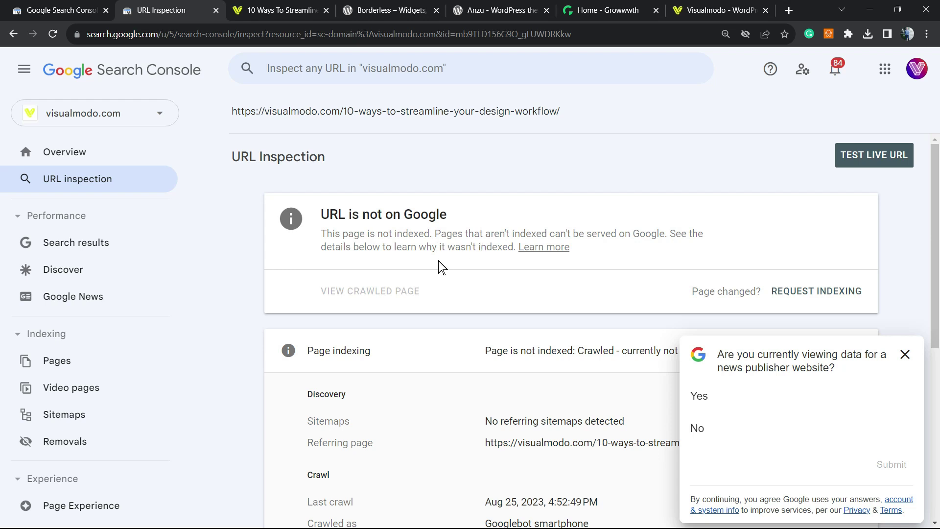
# Step: Dismiss the news-publisher survey and zoom the inspection result to 125%
pyautogui.click(904, 354)
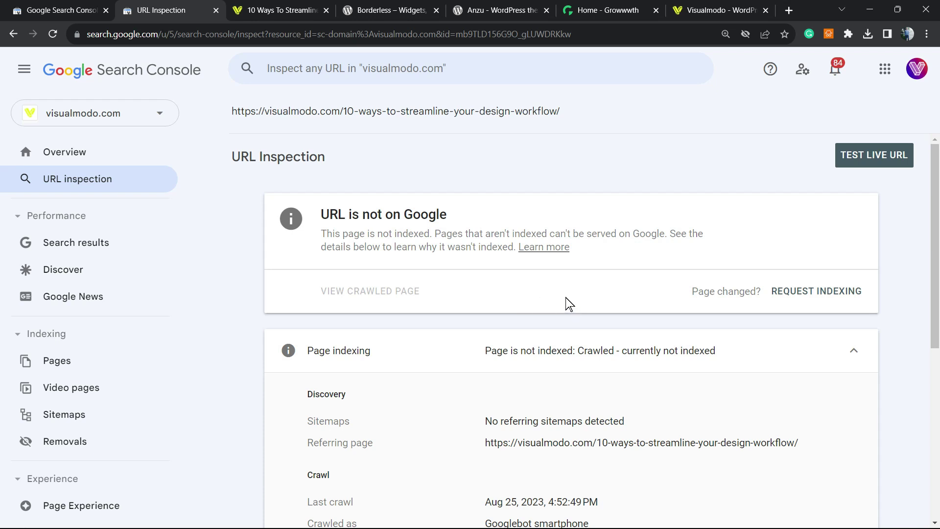
pyautogui.hotkey('ctrl', '+')
pyautogui.hotkey('ctrl', '+')
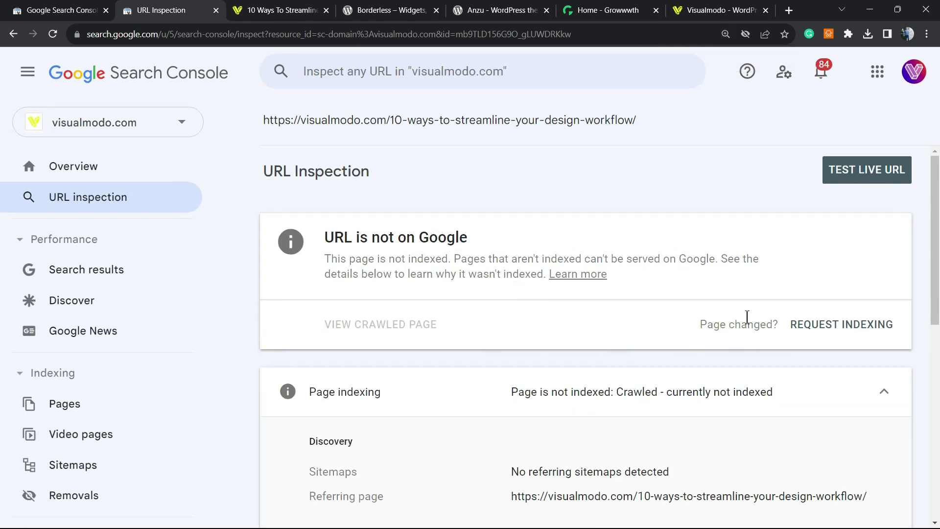
# Step: Request indexing for the post so it joins Google's priority crawl queue
pyautogui.click(827, 327)
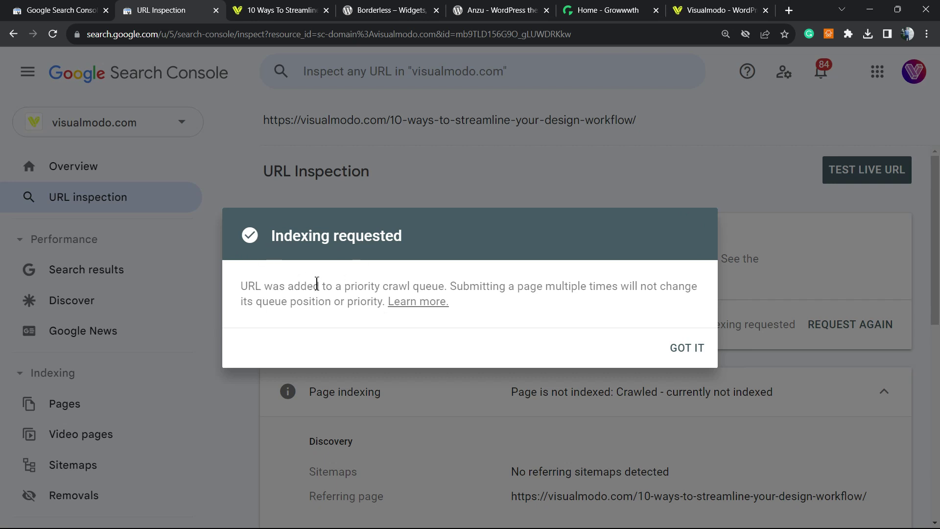
# Step: Highlight the priority crawl queue message, then acknowledge the indexing confirmation with GOT IT
pyautogui.moveTo(398, 287); pyautogui.dragTo(537, 287)
pyautogui.click(707, 351)
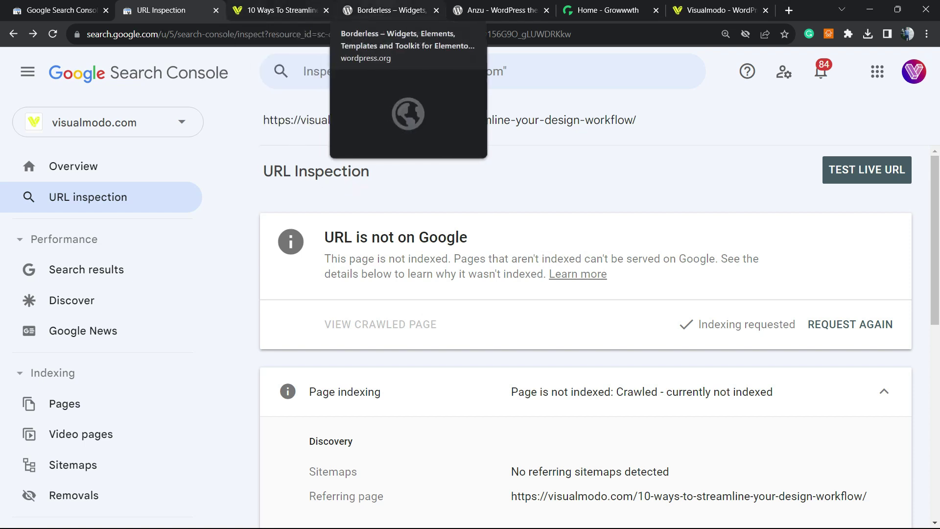
# Step: Check the Visualmodo blog and Borderless plugin title, then show the Anzu theme page on WordPress.org
pyautogui.click(279, 10)
pyautogui.click(635, 75)
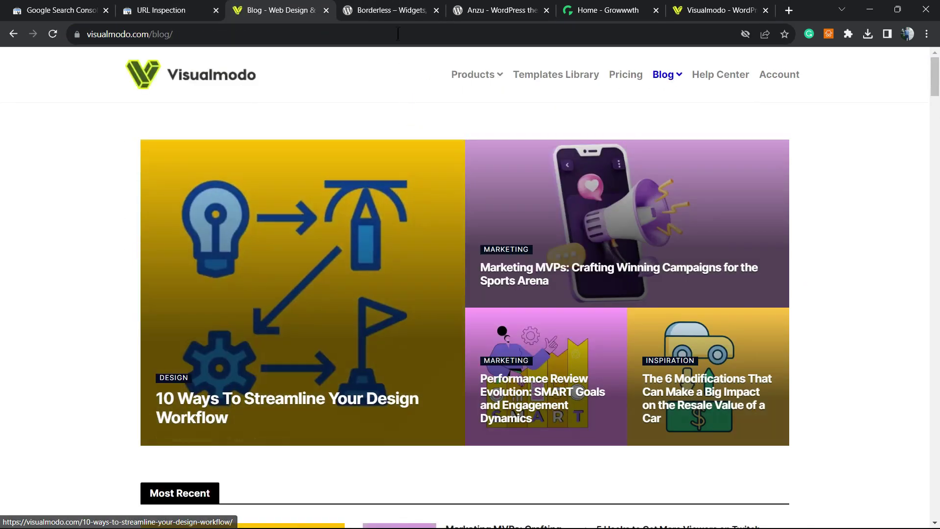
pyautogui.click(377, 10)
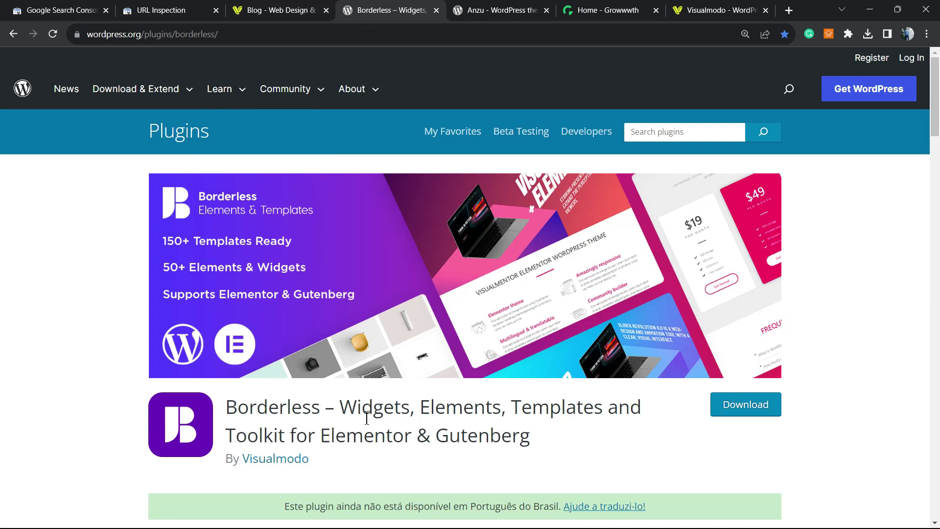
pyautogui.tripleClick(382, 415)
pyautogui.tripleClick(378, 410)
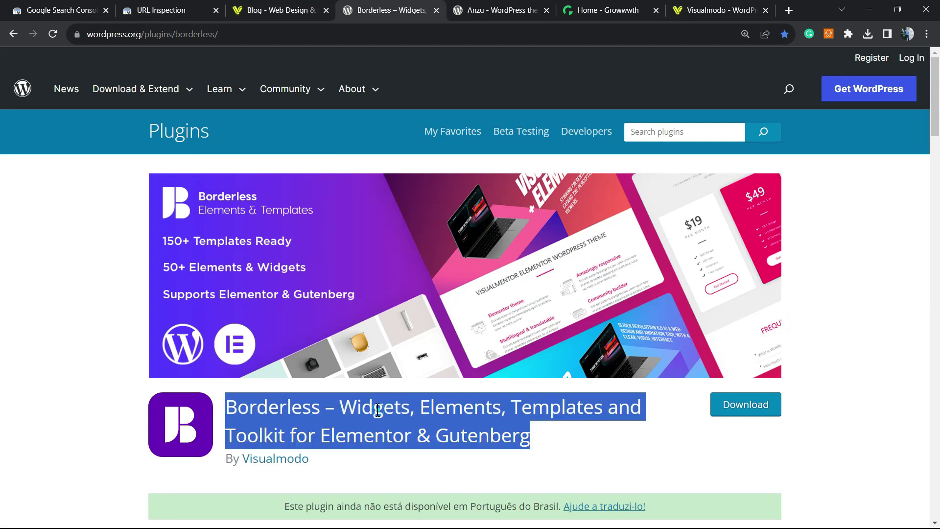
pyautogui.click(497, 10)
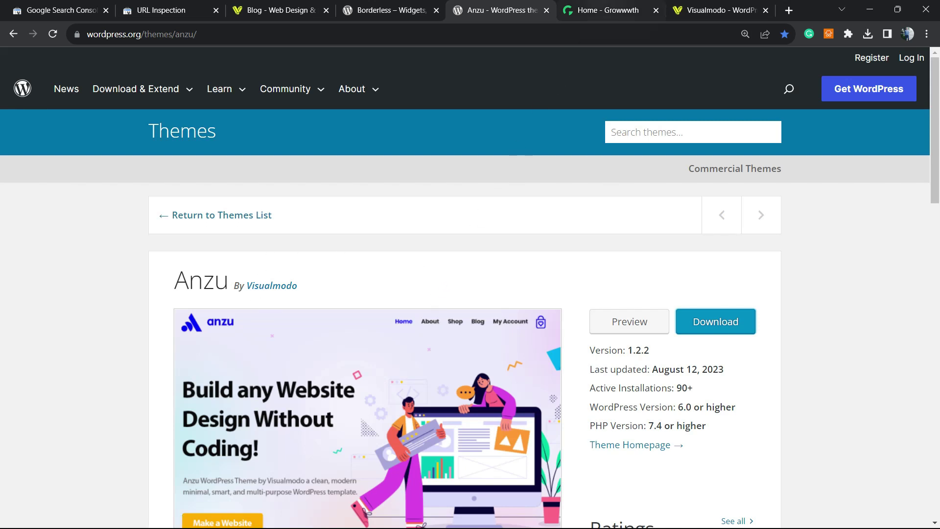
# Step: Skim the Growwwth publisher site cards, then move to the Visualmodo home page
pyautogui.click(605, 10)
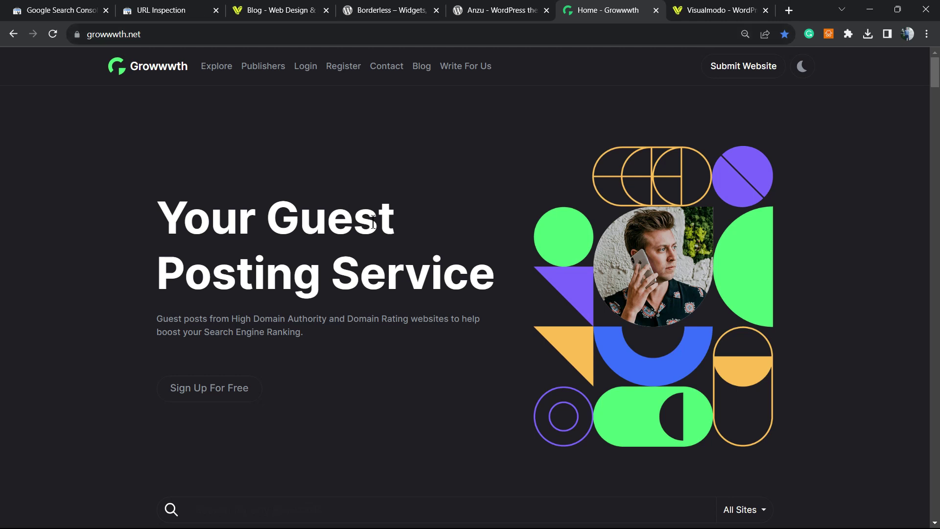
pyautogui.scroll(-20, 365, 208)
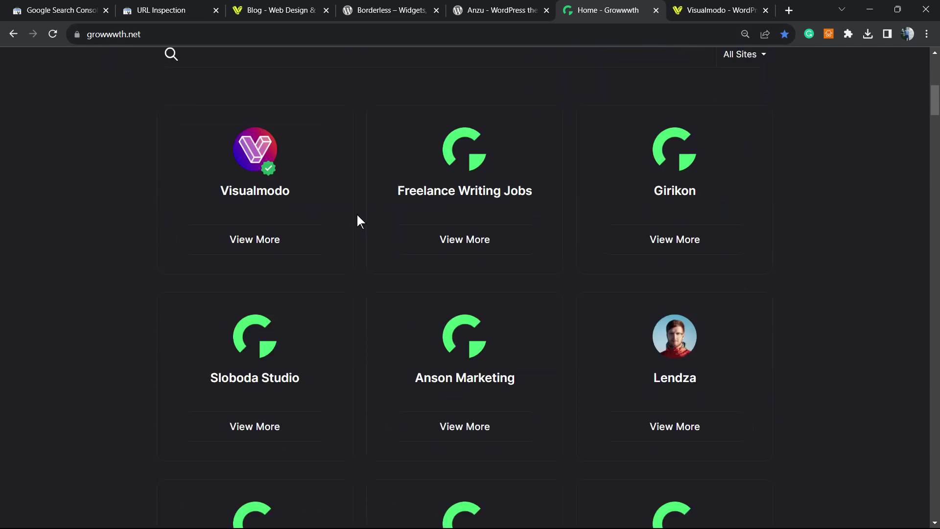
pyautogui.scroll(20, 342, 235)
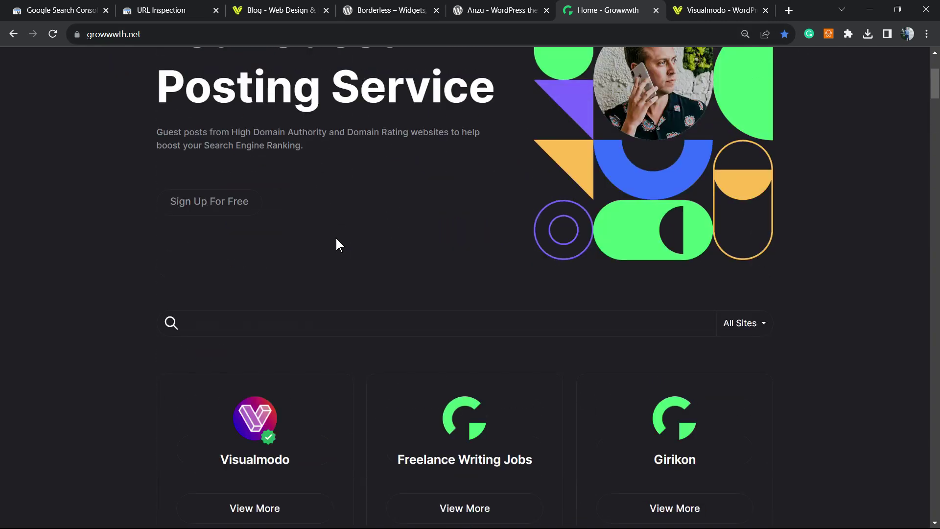
pyautogui.hotkey('ctrl', 'Tab')
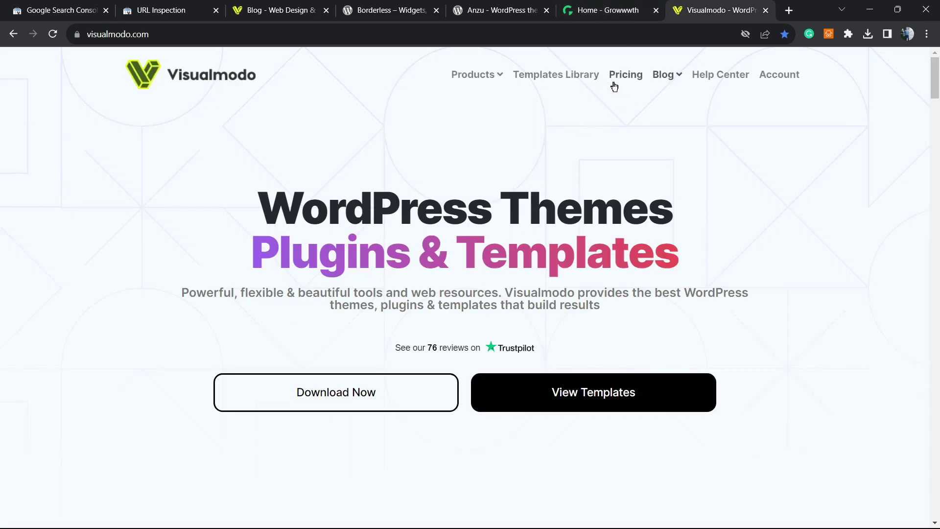
# Step: Open Visualmodo's Templates Library and scroll from Construction and Pizzeria down to Software Company and Small Store
pyautogui.click(570, 73)
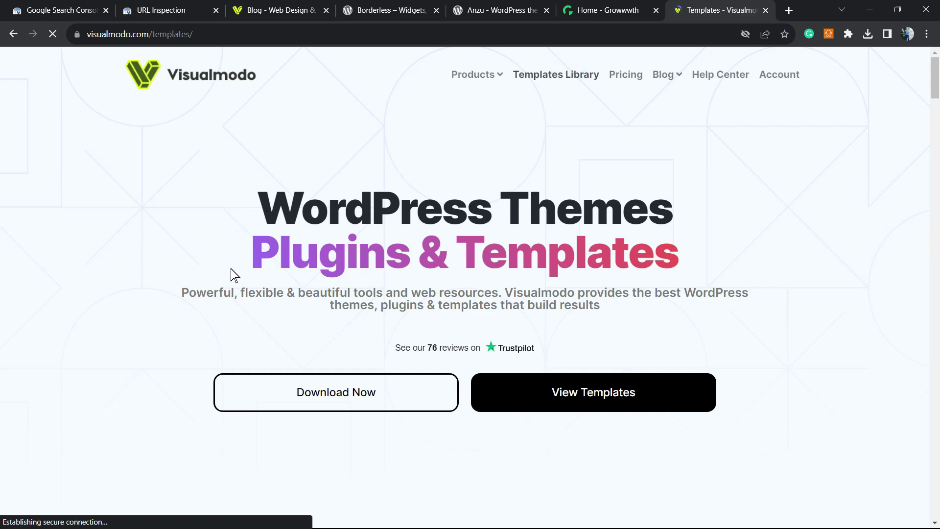
pyautogui.scroll(-5, 455, 294)
pyautogui.scroll(-2, 465, 281)
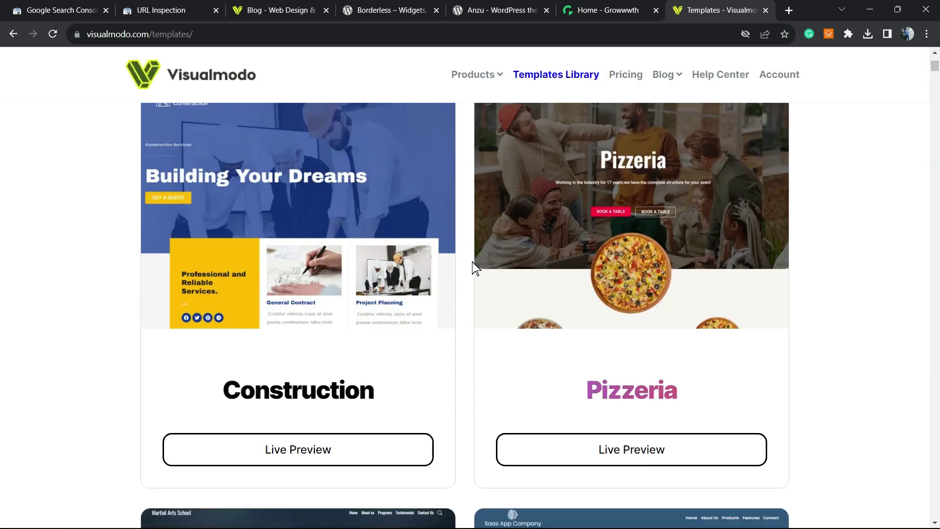
pyautogui.scroll(-10, 471, 260)
pyautogui.scroll(-15, 463, 276)
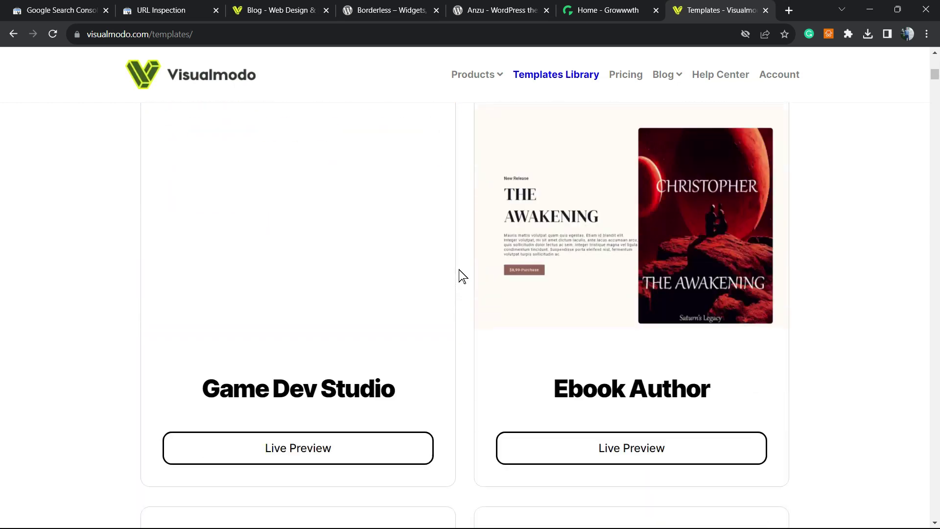
pyautogui.scroll(-20, 463, 276)
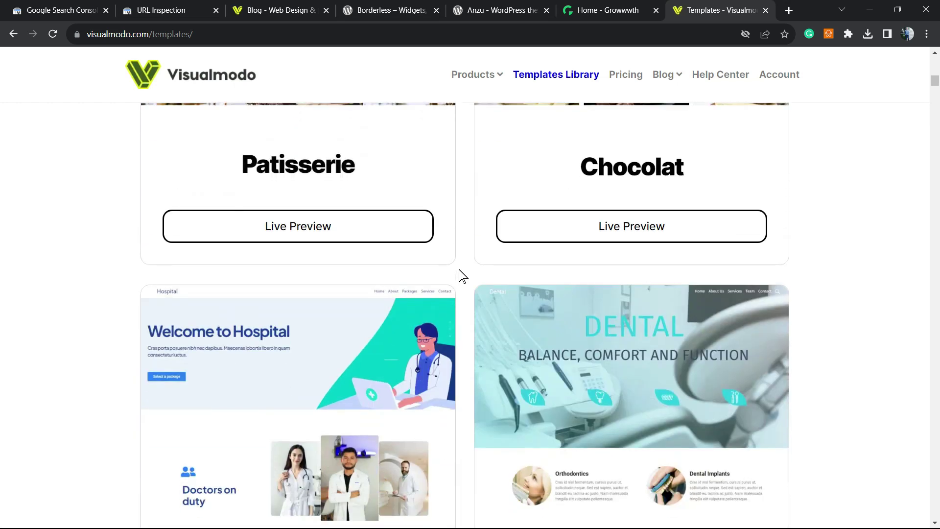
pyautogui.scroll(-20, 452, 277)
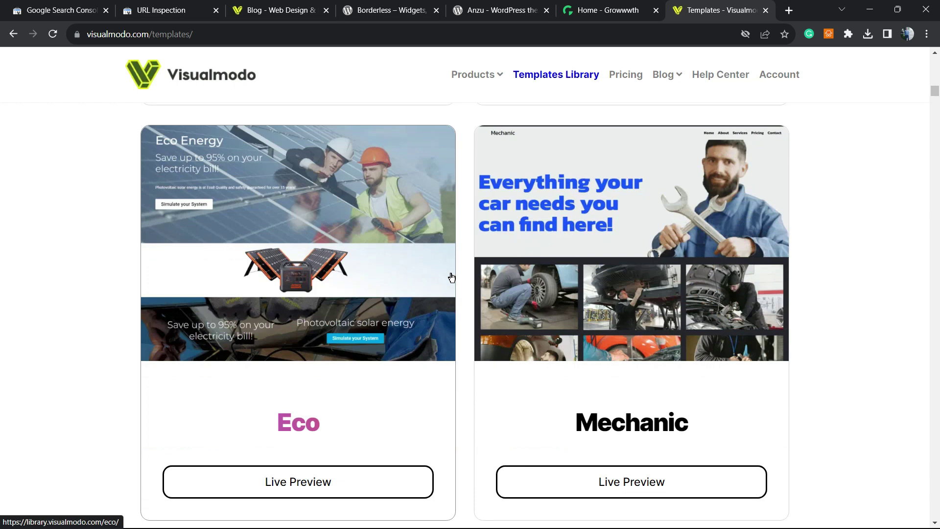
pyautogui.scroll(-20, 445, 283)
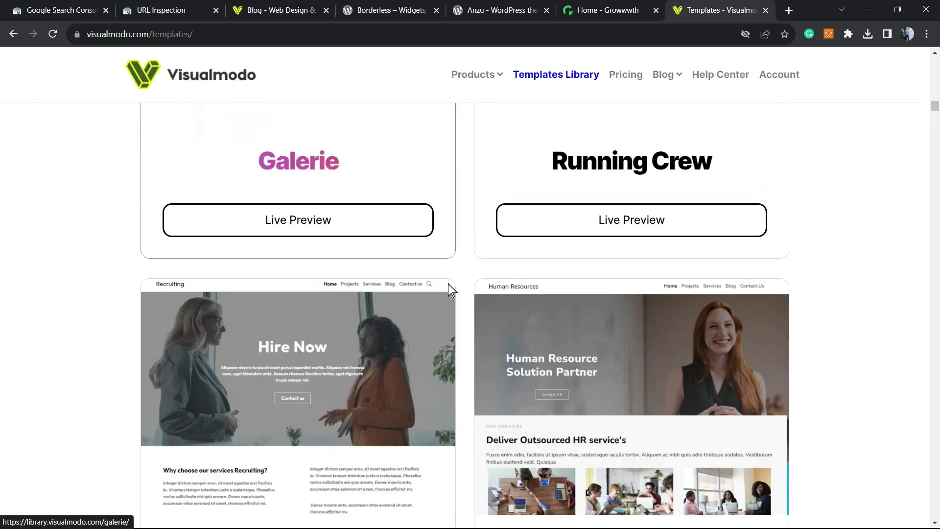
pyautogui.scroll(-12, 449, 289)
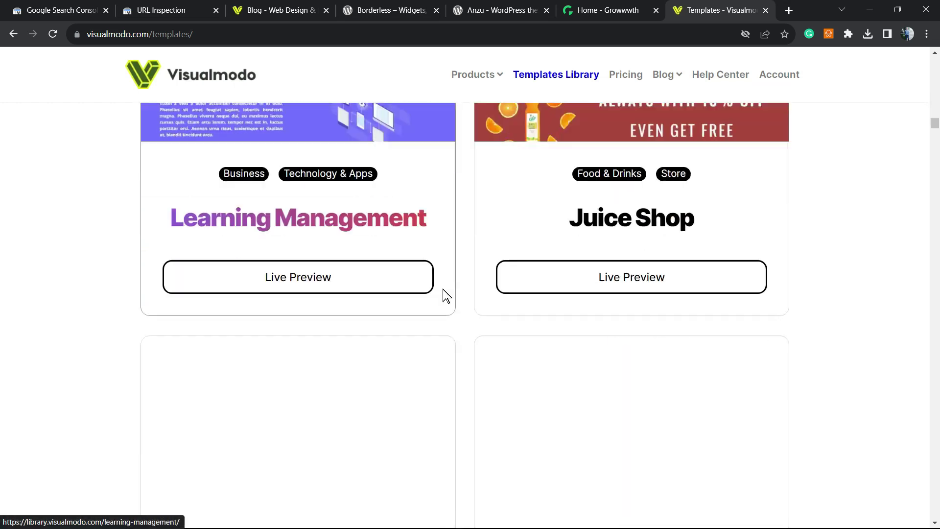
pyautogui.scroll(-8, 424, 304)
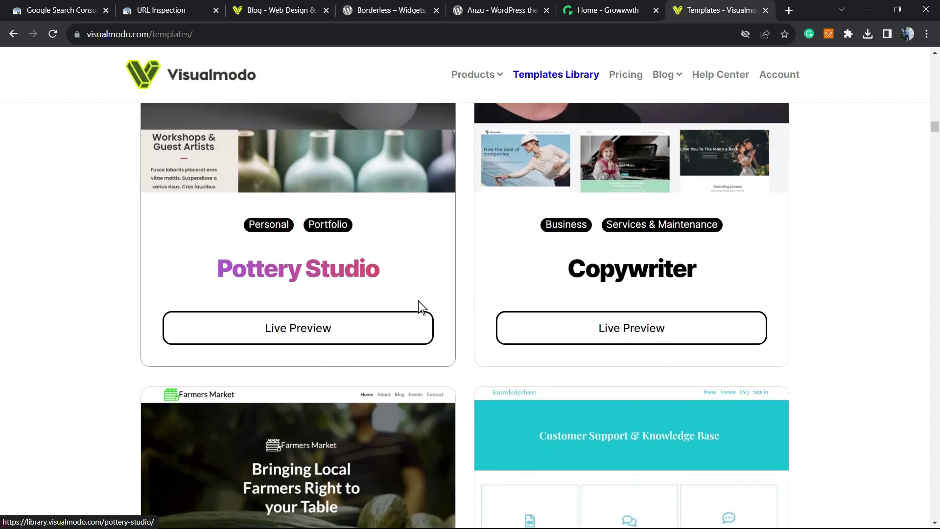
pyautogui.scroll(-8, 421, 307)
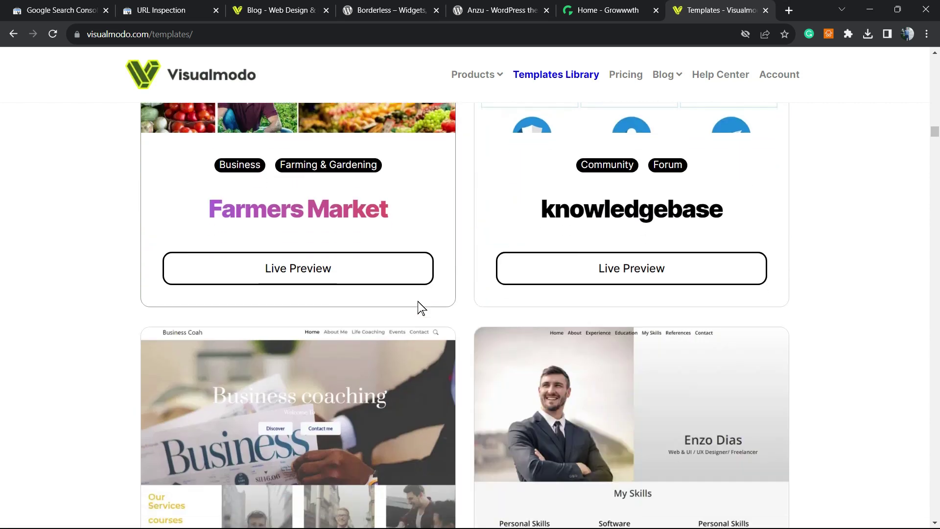
pyautogui.scroll(-10, 419, 306)
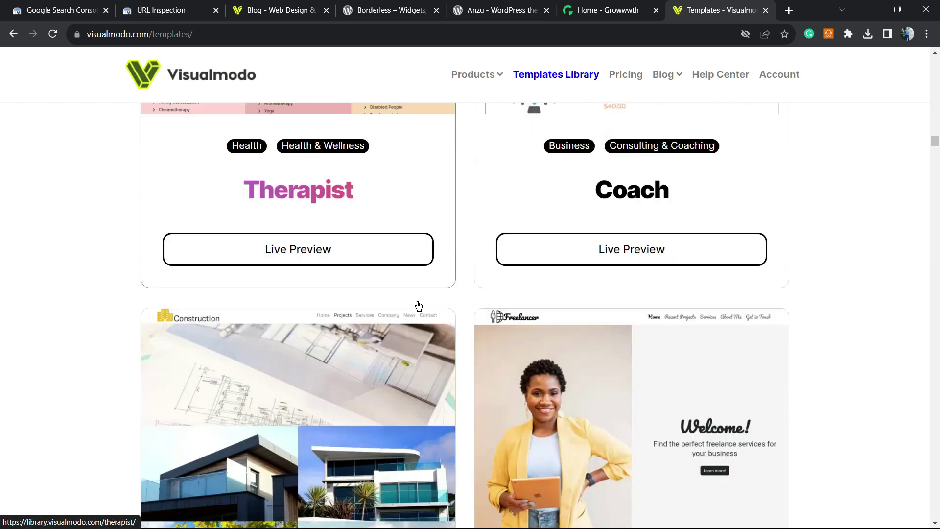
pyautogui.scroll(-12, 420, 309)
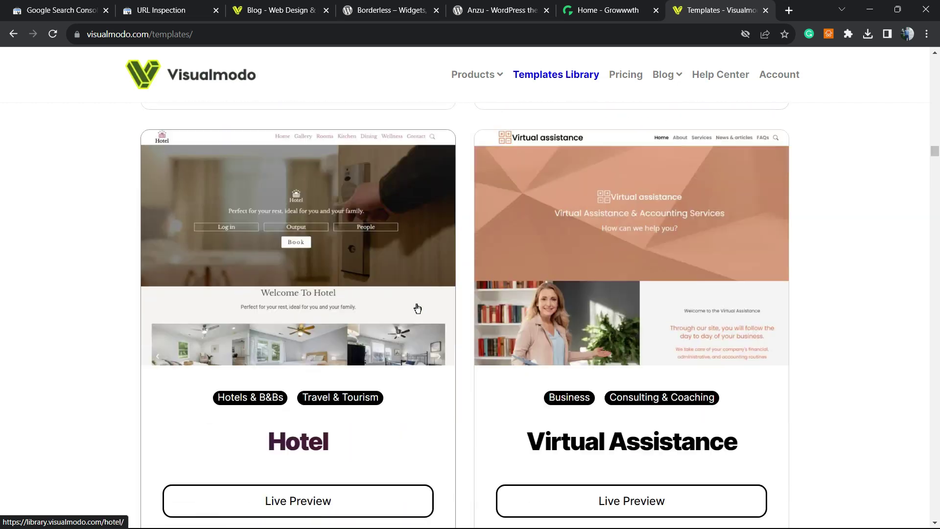
pyautogui.scroll(-12, 420, 309)
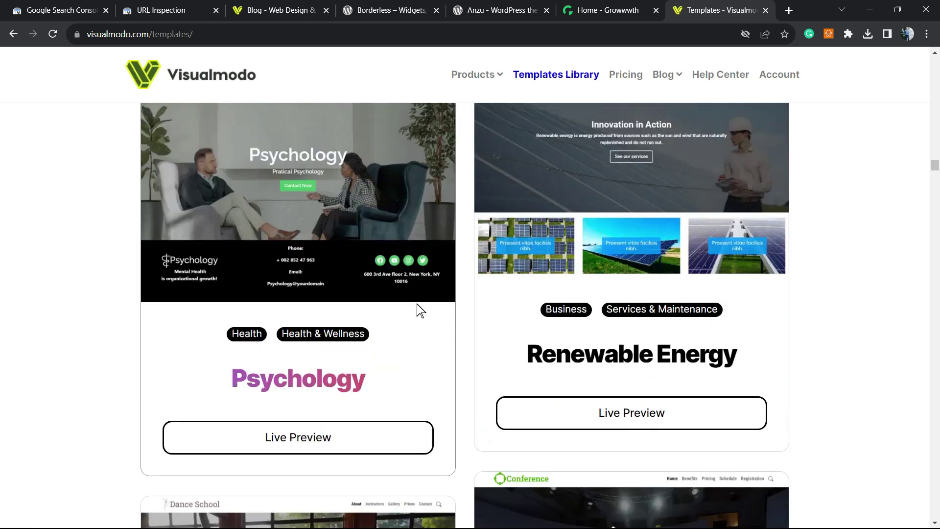
pyautogui.scroll(-5, 417, 308)
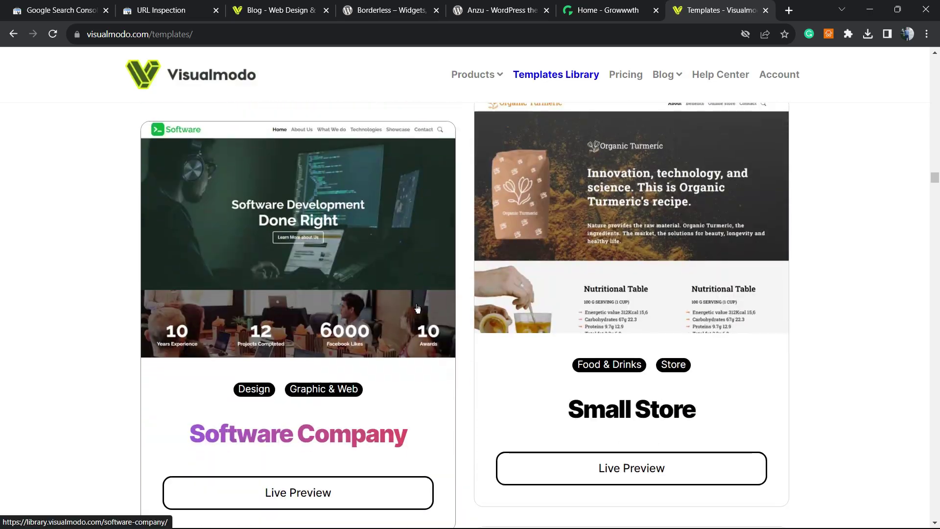